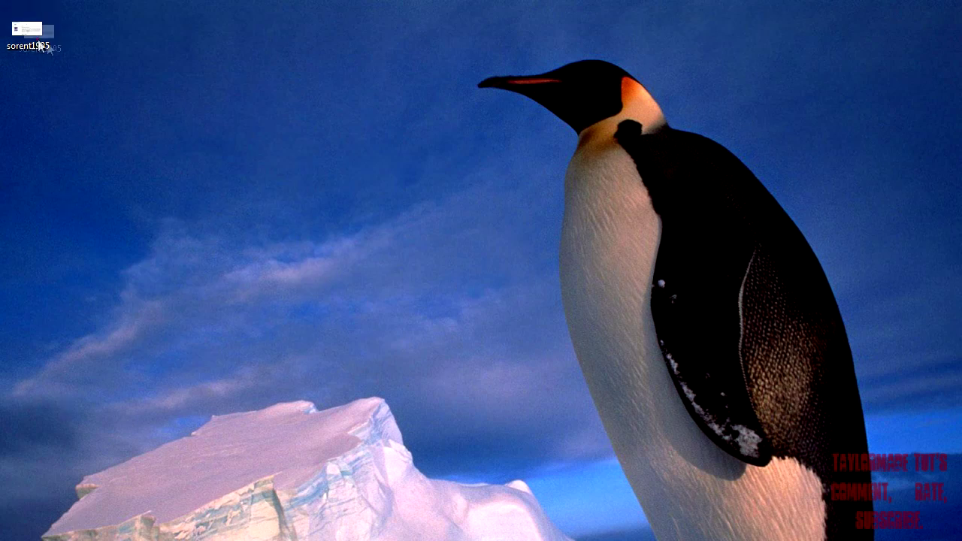
# Open the message screenshot stored on the desktop, read the tutorial request, and close the image.
pyautogui.moveTo(42, 38); pyautogui.dragTo(421, 262)
pyautogui.click(424, 289)
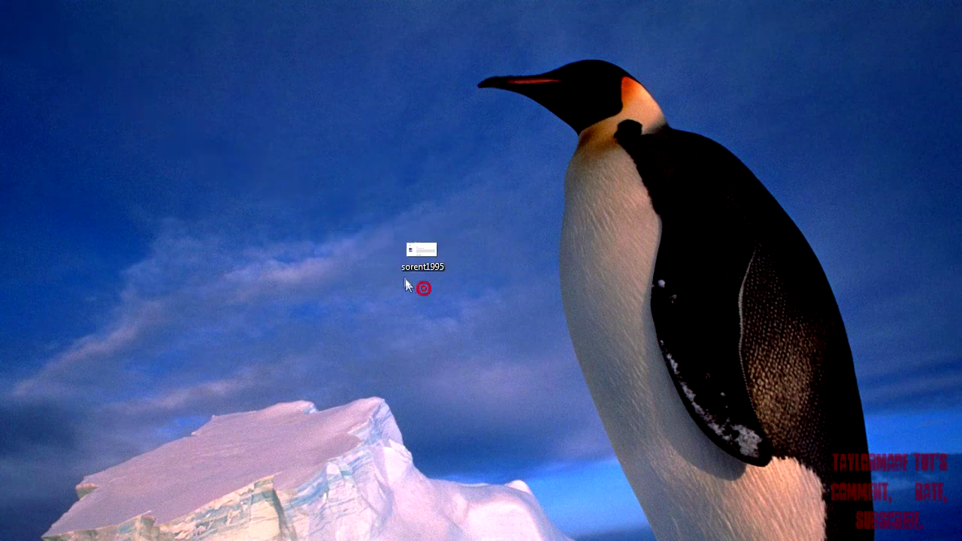
pyautogui.moveTo(413, 276)
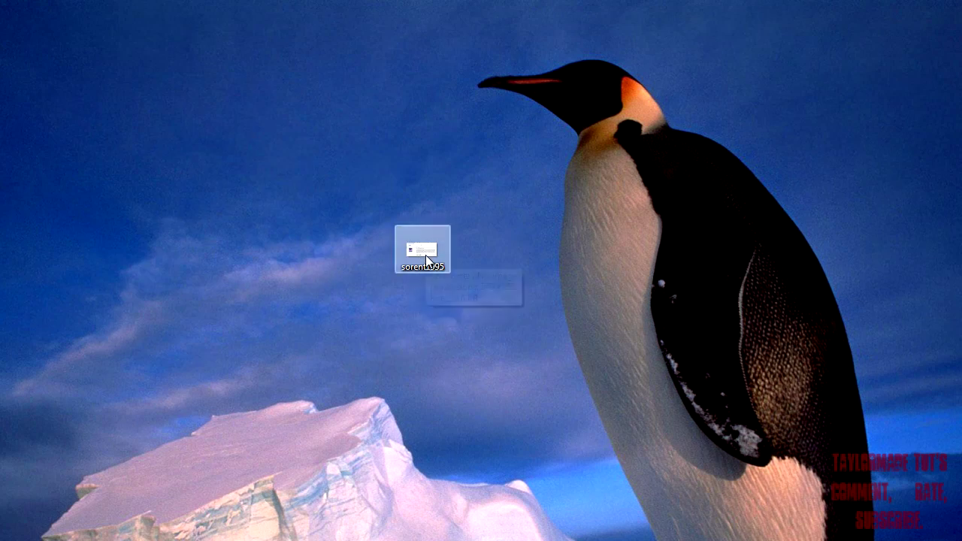
pyautogui.doubleClick(425, 260)
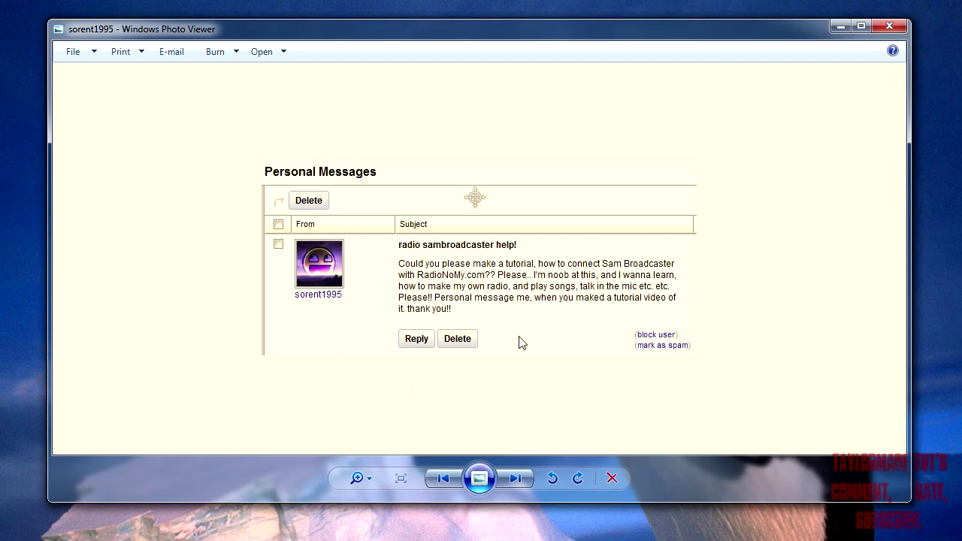
pyautogui.click(902, 31)
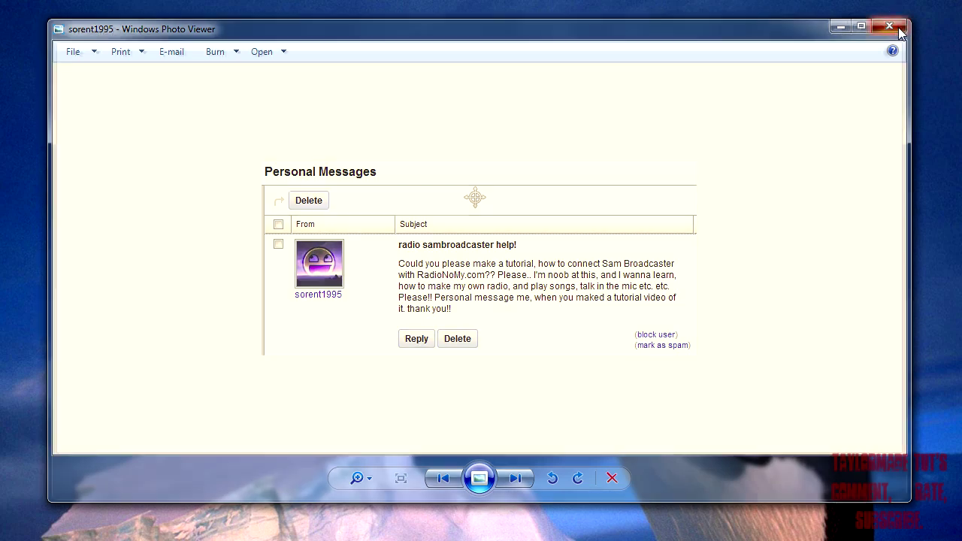
pyautogui.moveTo(421, 252); pyautogui.dragTo(28, 43)
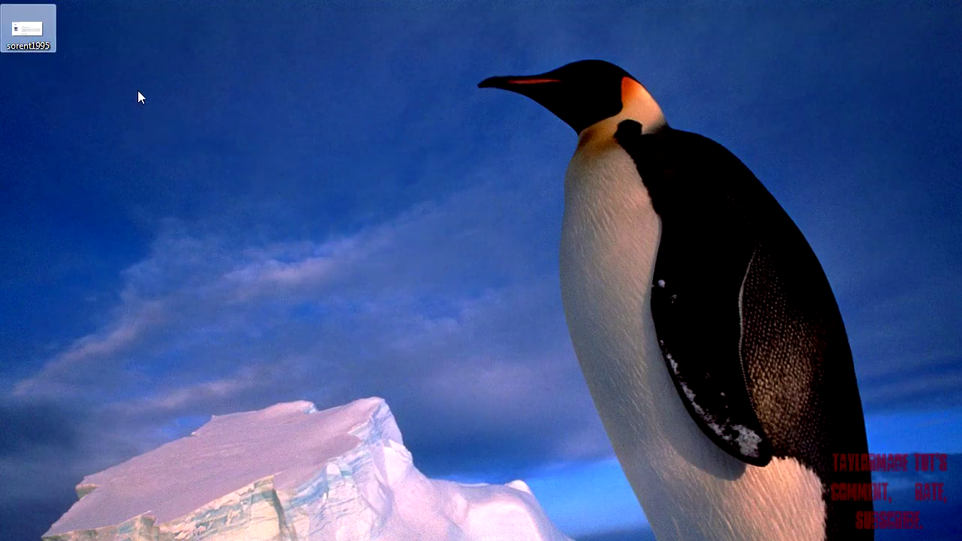
# Switch to Firefox and look over the staff picks, popular radios and live shows on the Radionomy home page.
pyautogui.hotkey('alt', 'Tab')
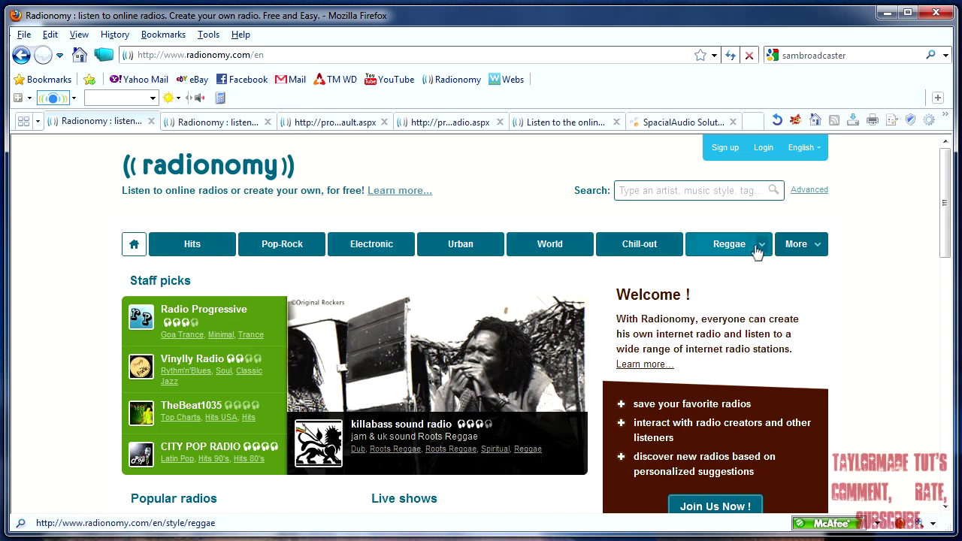
pyautogui.moveTo(156, 311)
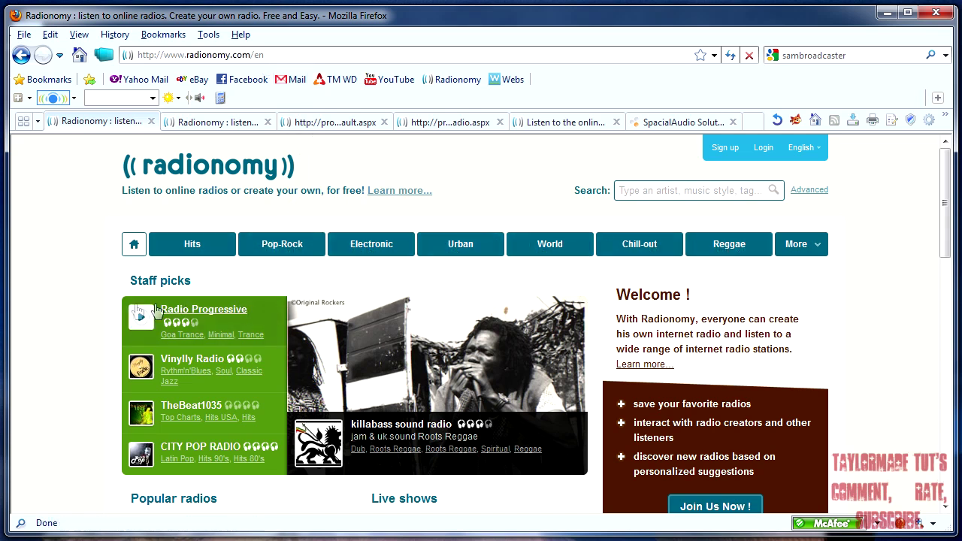
pyautogui.scroll(-2, 156, 312)
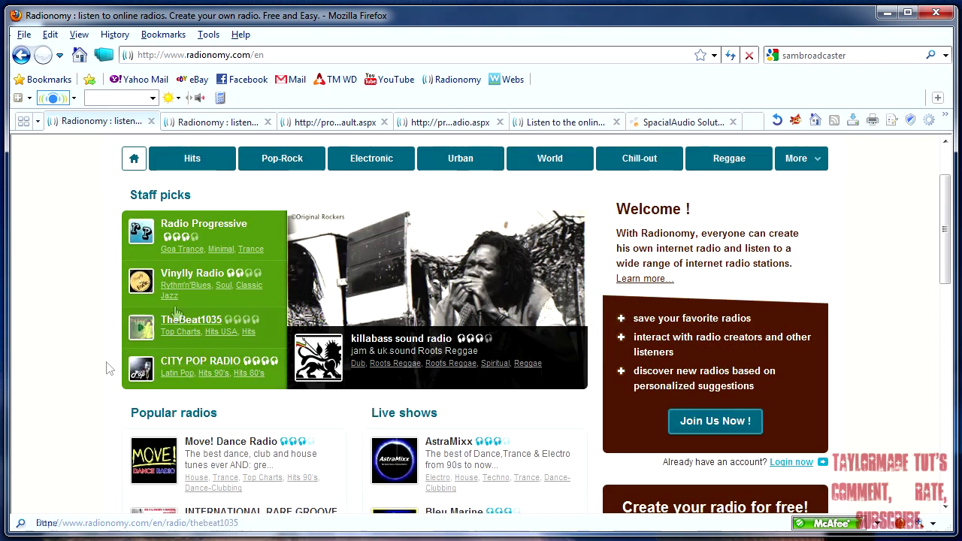
pyautogui.moveTo(143, 445)
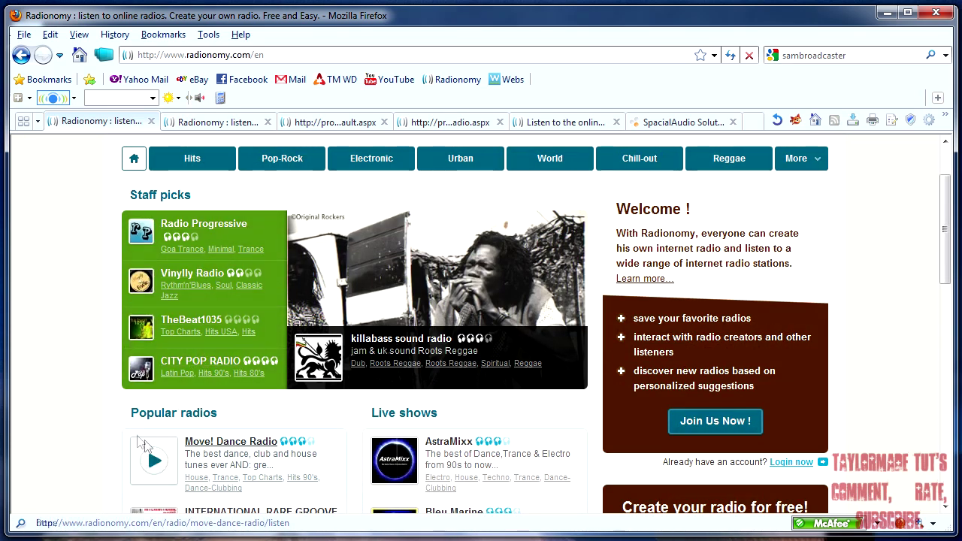
pyautogui.scroll(-2, 722, 380)
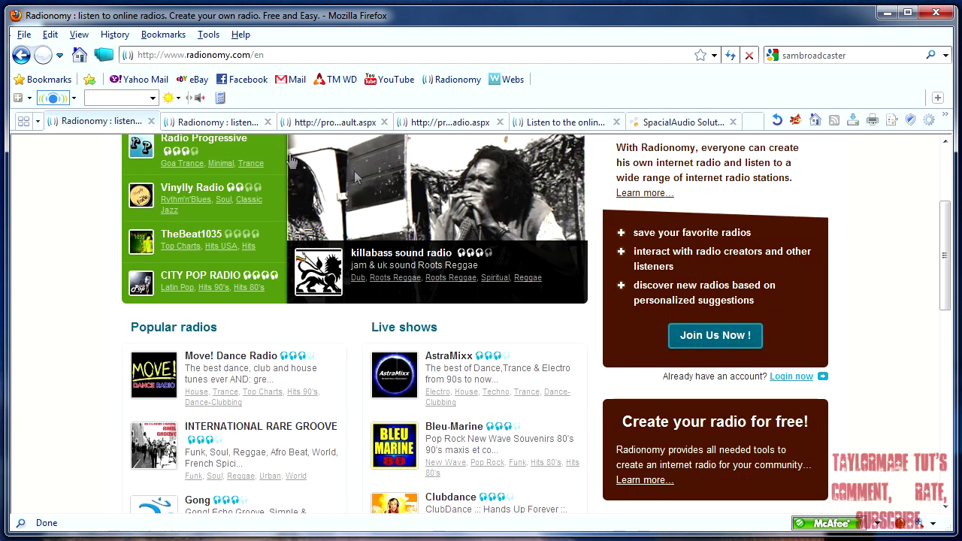
# Close the home page tab and examine the Facebook and e-mail registration options on the Radionomy sign-up page.
pyautogui.hotkey('ctrl', 'w')
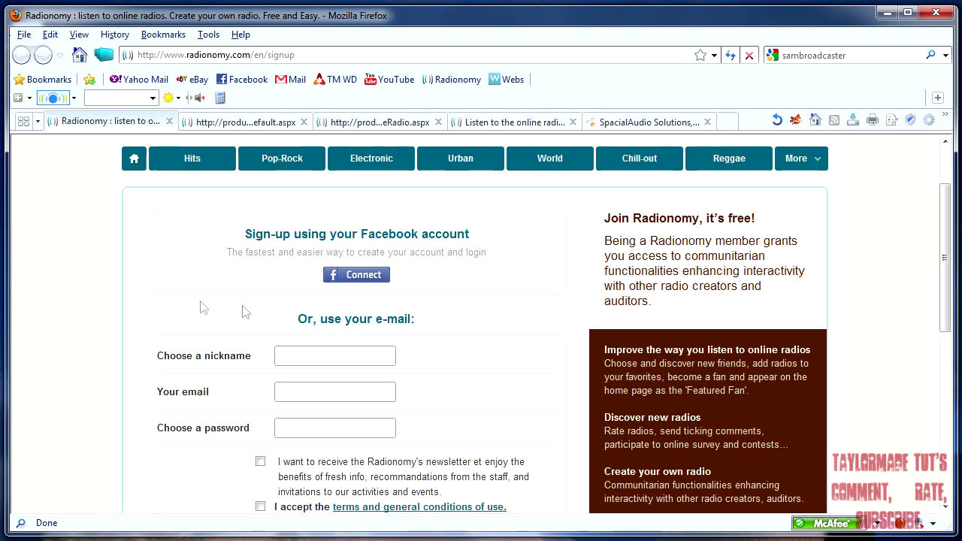
pyautogui.scroll(2, 52, 316)
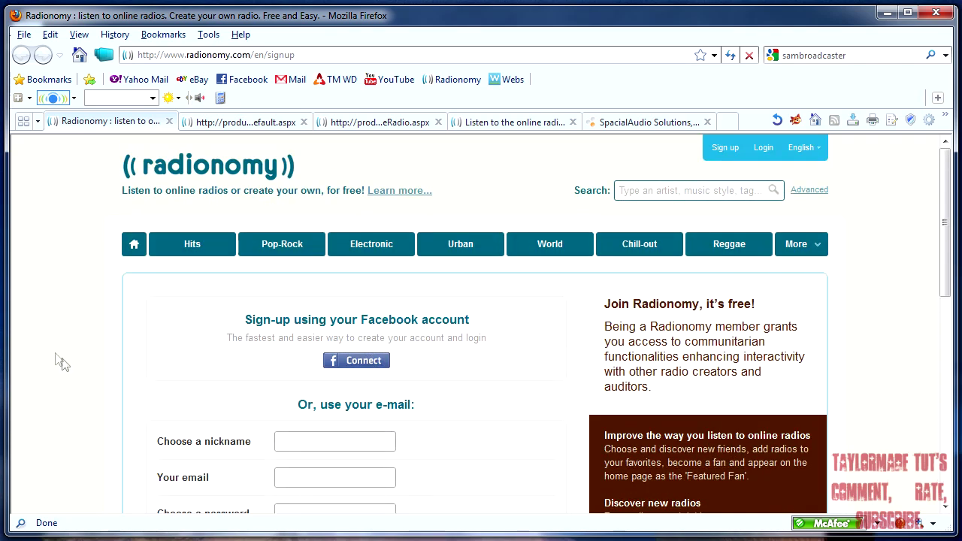
pyautogui.scroll(-3, 60, 361)
pyautogui.scroll(1, 209, 277)
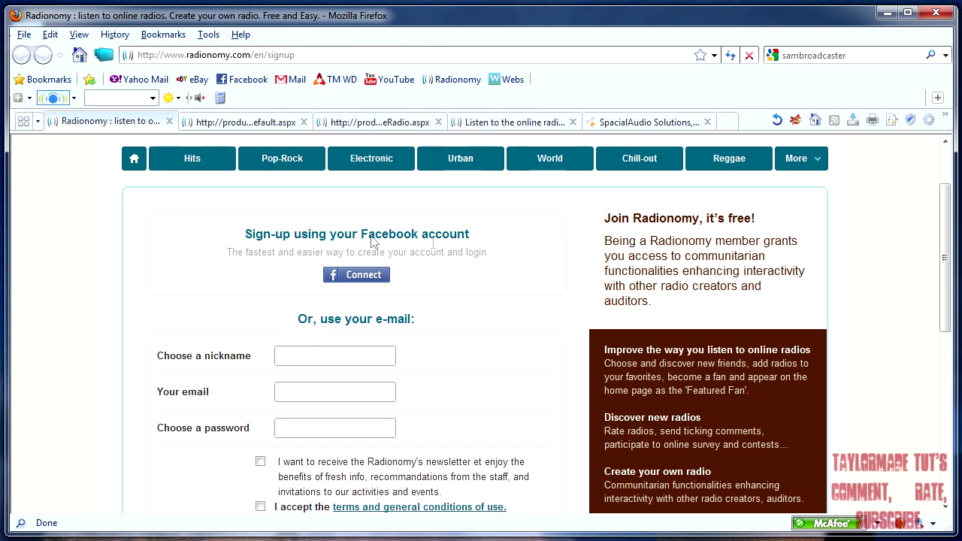
pyautogui.scroll(-2, 259, 286)
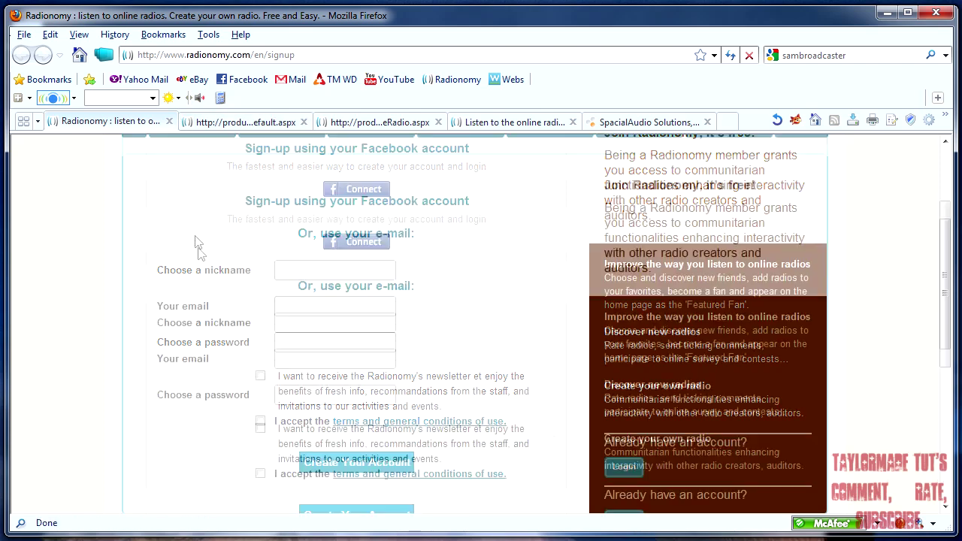
pyautogui.scroll(4, 197, 244)
# Return to the Radionomy home page and read the "Create your radio for free!" section.
pyautogui.click(189, 178)
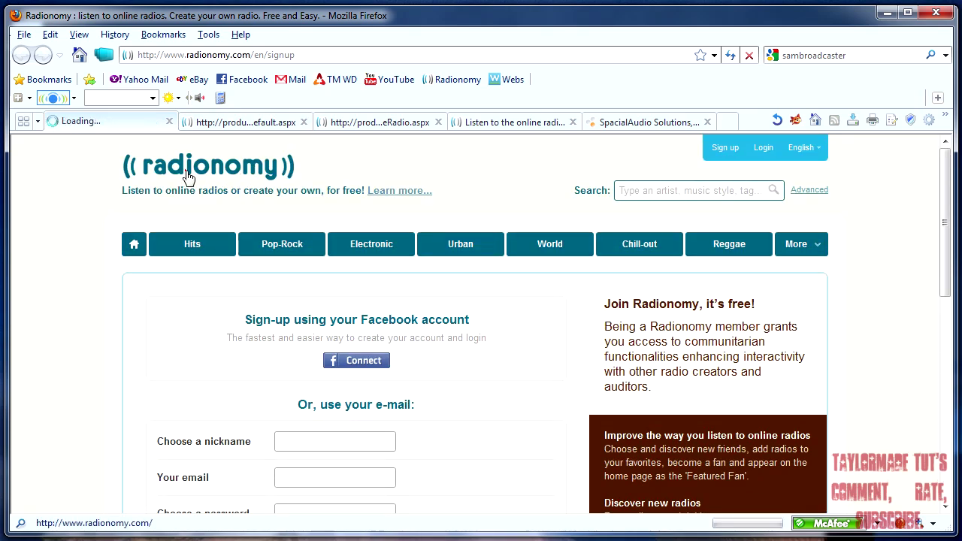
pyautogui.scroll(-6, 615, 254)
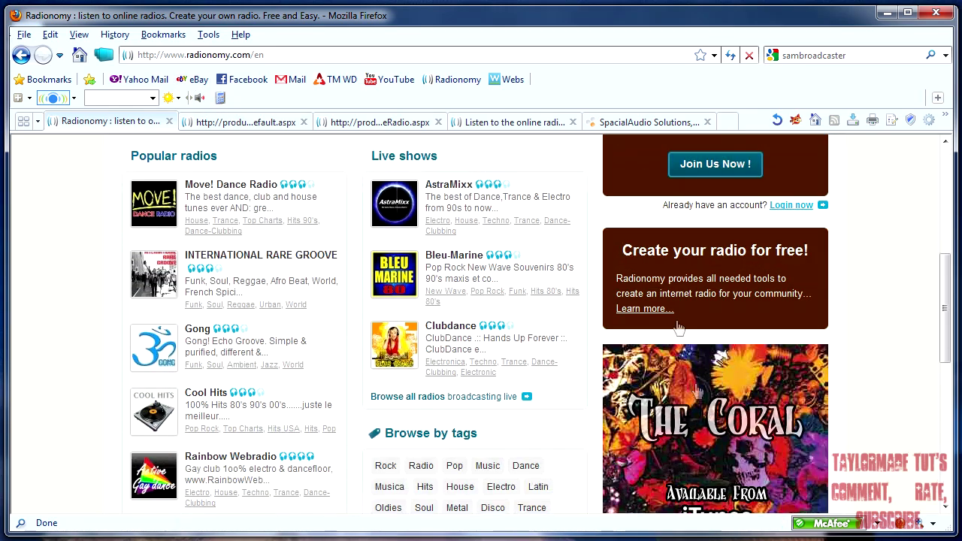
pyautogui.moveTo(615, 254); pyautogui.dragTo(812, 256)
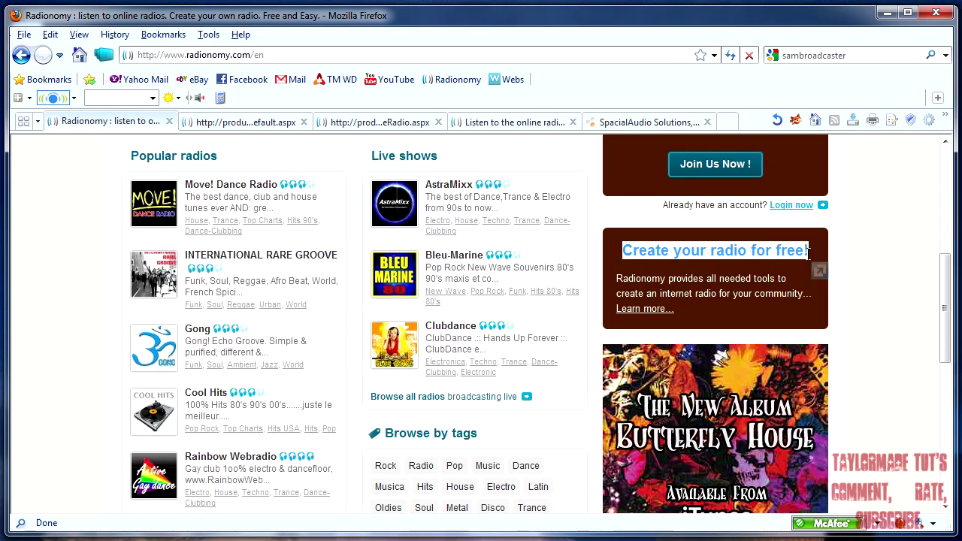
pyautogui.moveTo(617, 277); pyautogui.dragTo(784, 295)
pyautogui.click(784, 294)
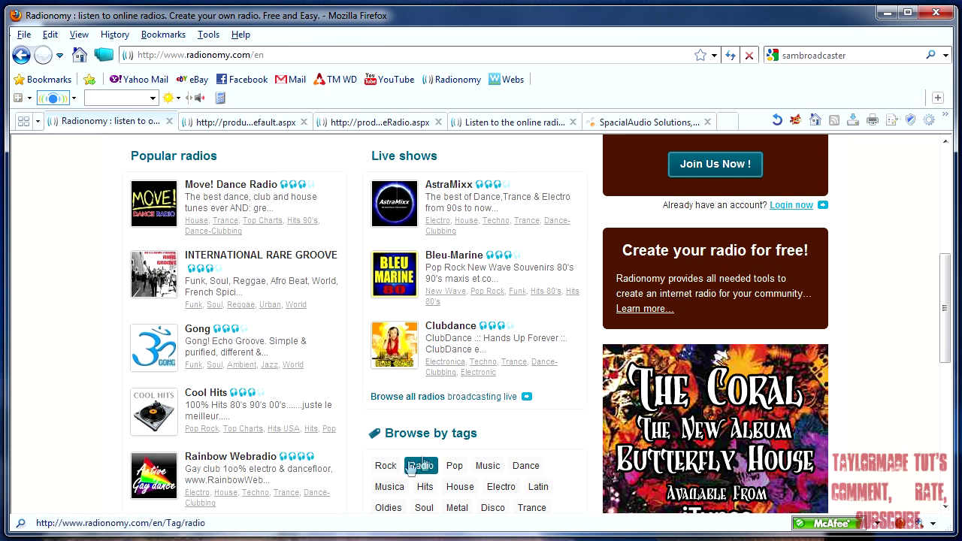
pyautogui.moveTo(239, 325)
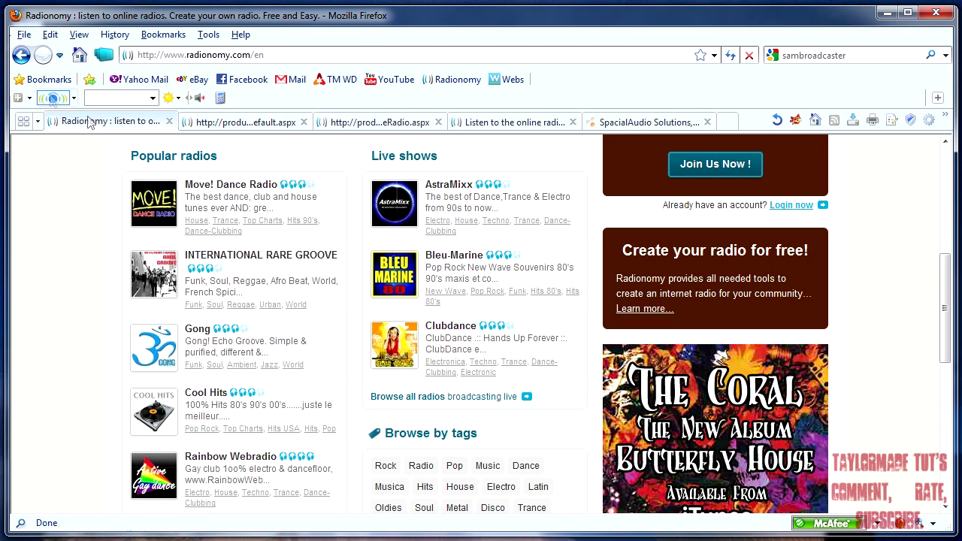
# Examine the Radionomy producers login form alongside the home page and the FeelGood Radio management page.
pyautogui.click(205, 122)
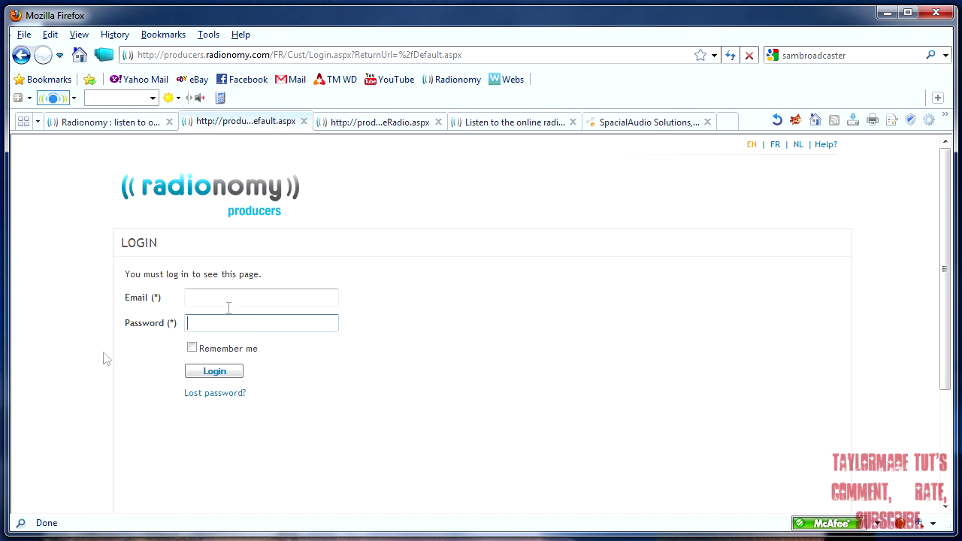
pyautogui.click(218, 299)
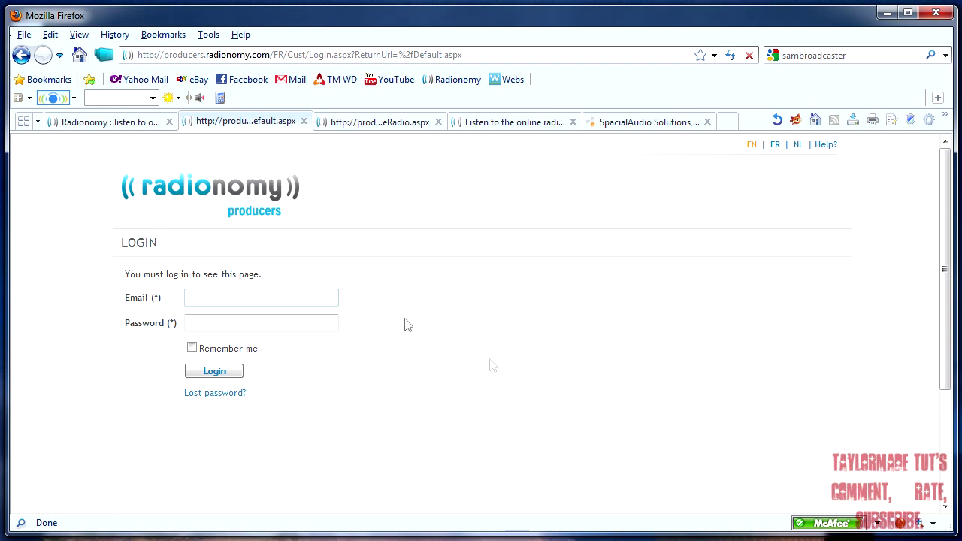
pyautogui.click(124, 122)
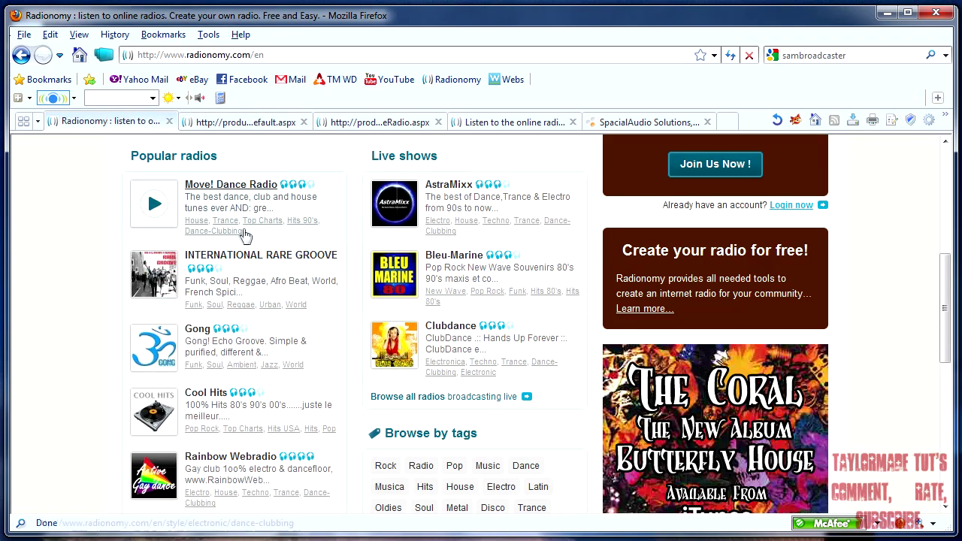
pyautogui.scroll(5, 245, 236)
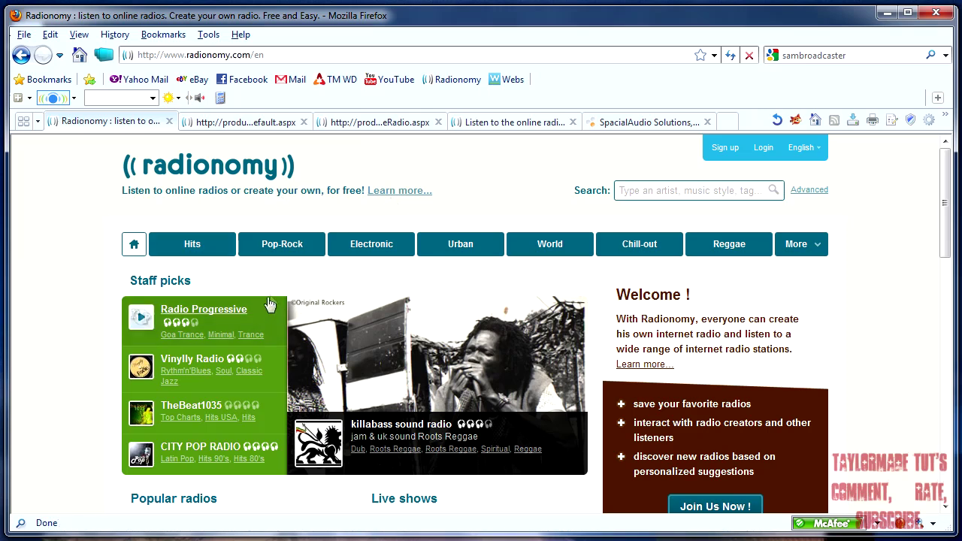
pyautogui.click(226, 122)
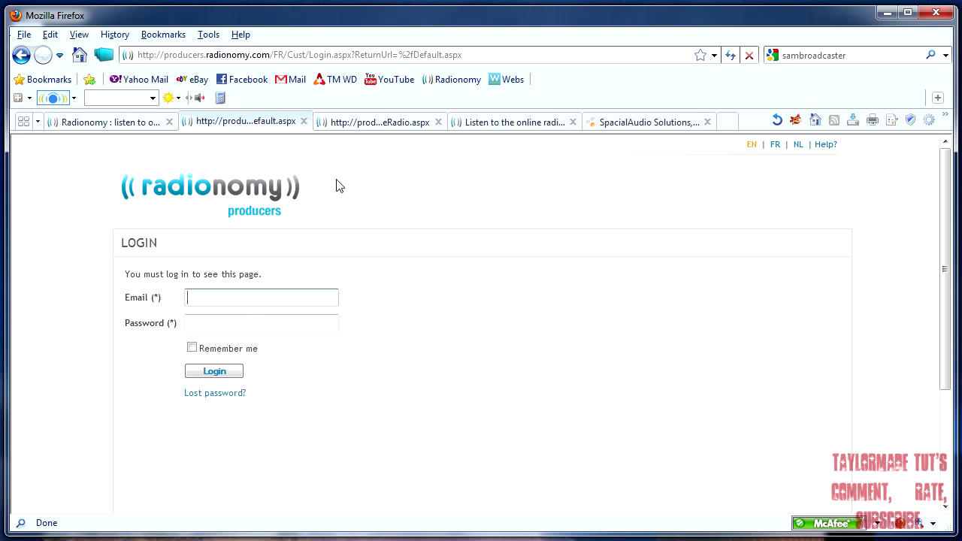
pyautogui.click(335, 122)
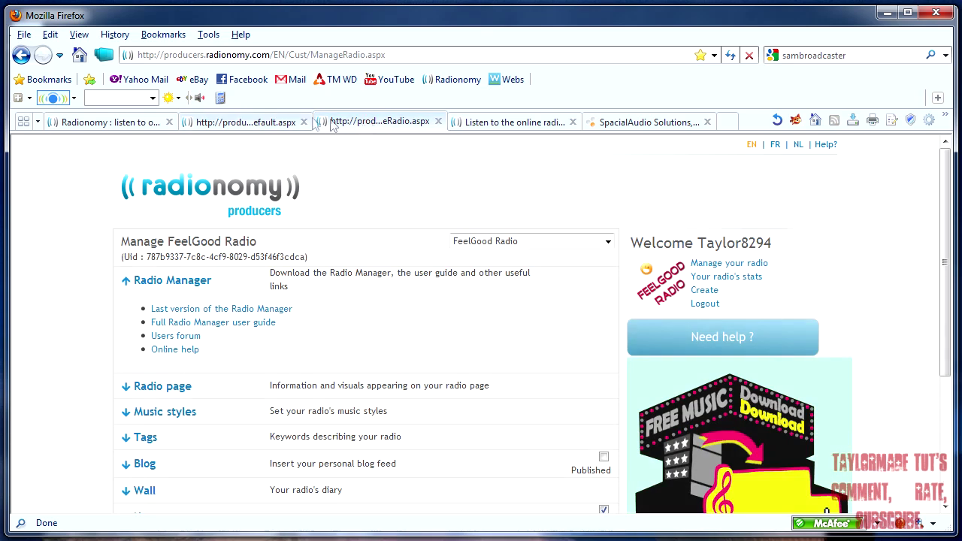
pyautogui.click(246, 122)
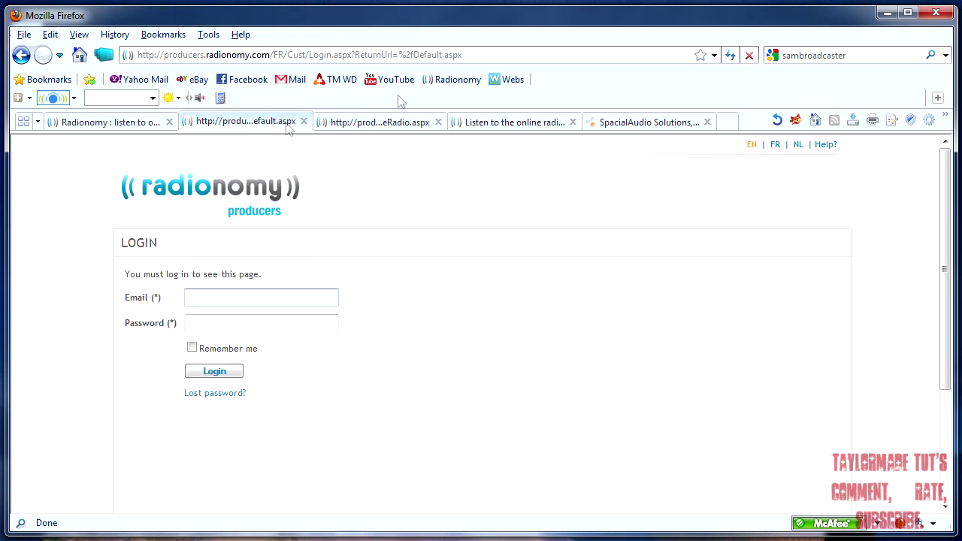
# On the FeelGood Radio management page, request the latest Radio Manager and the full user guide, cancelling both downloads.
pyautogui.click(361, 125)
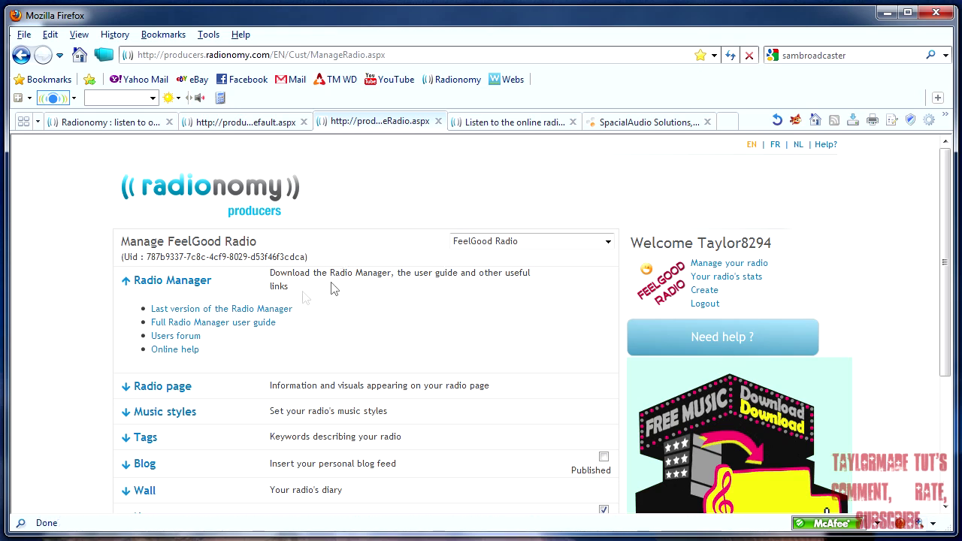
pyautogui.click(159, 283)
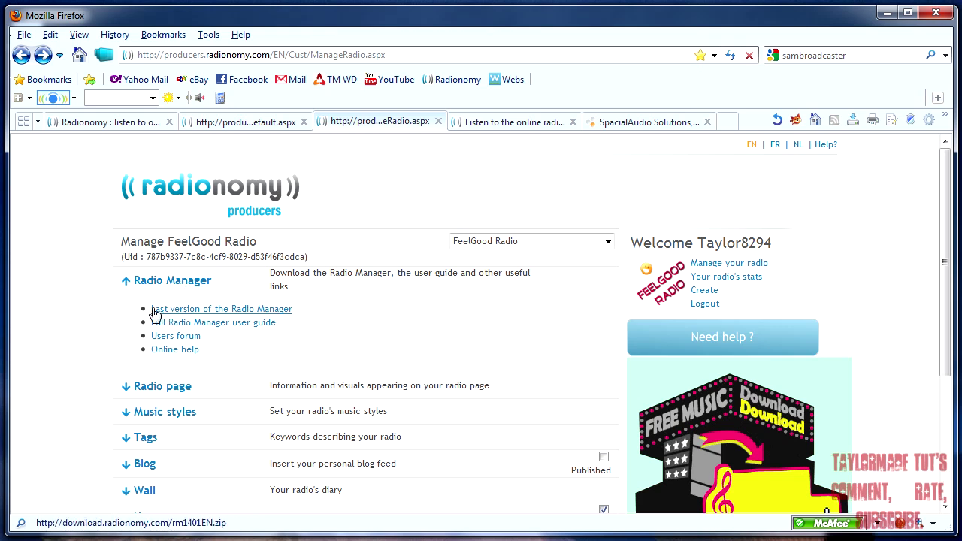
pyautogui.click(200, 314)
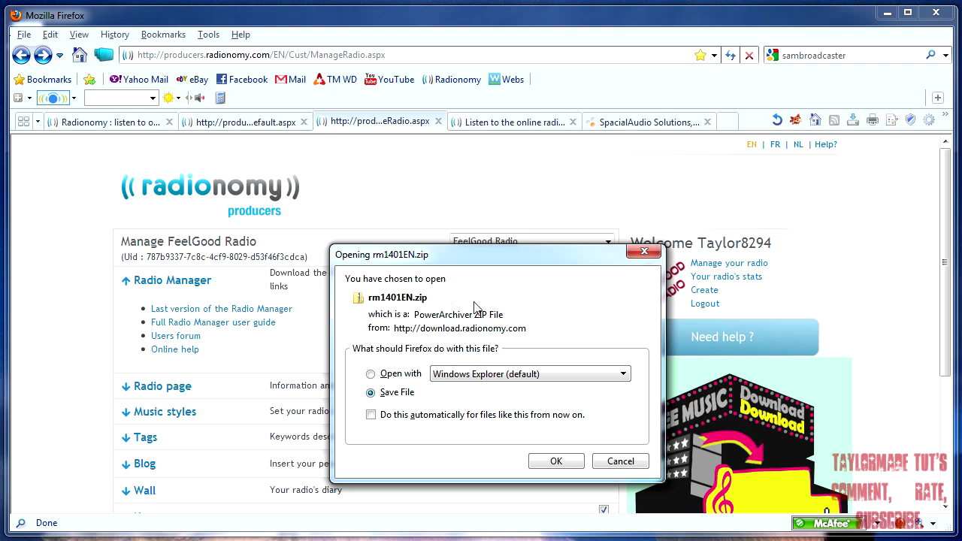
pyautogui.click(621, 463)
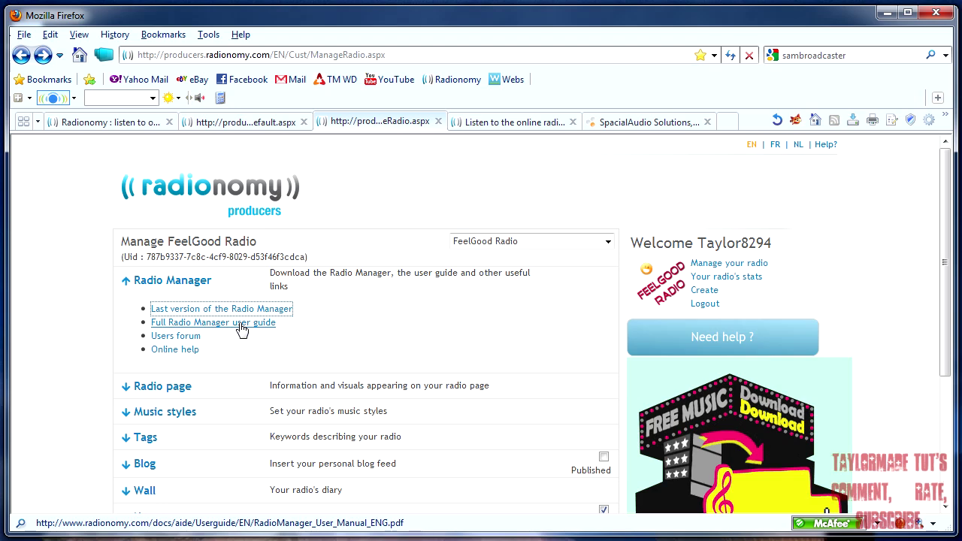
pyautogui.click(192, 328)
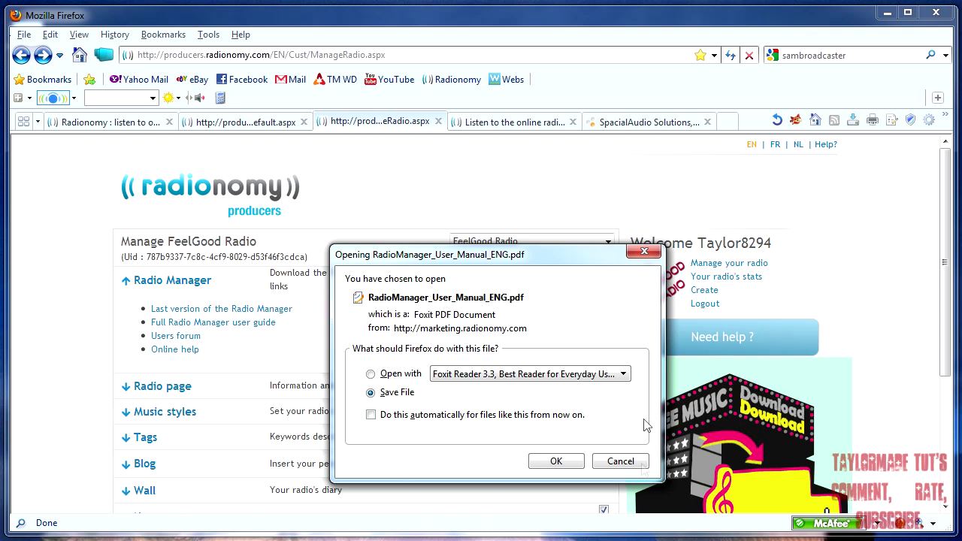
pyautogui.click(620, 461)
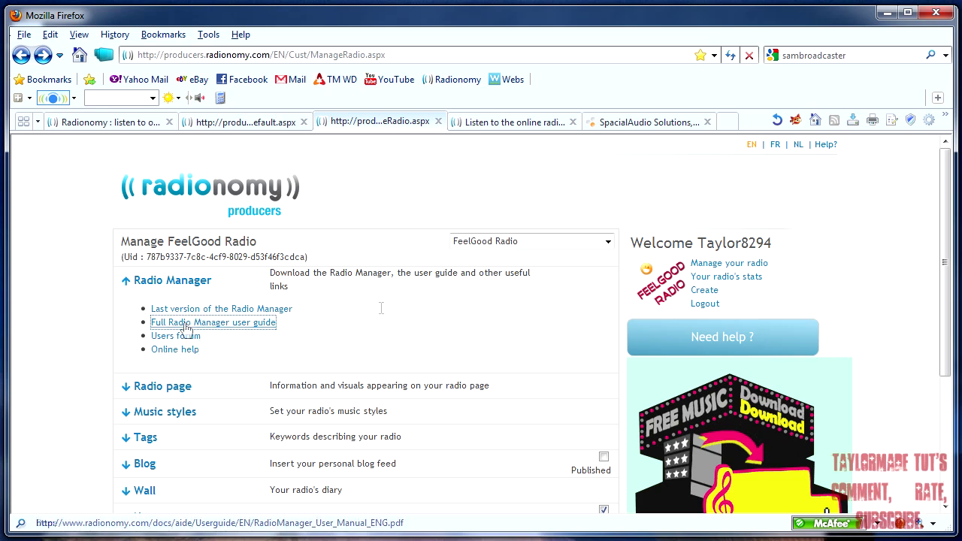
# Minimize the browser and launch Radiomanager from its desktop shortcut.
pyautogui.click(886, 15)
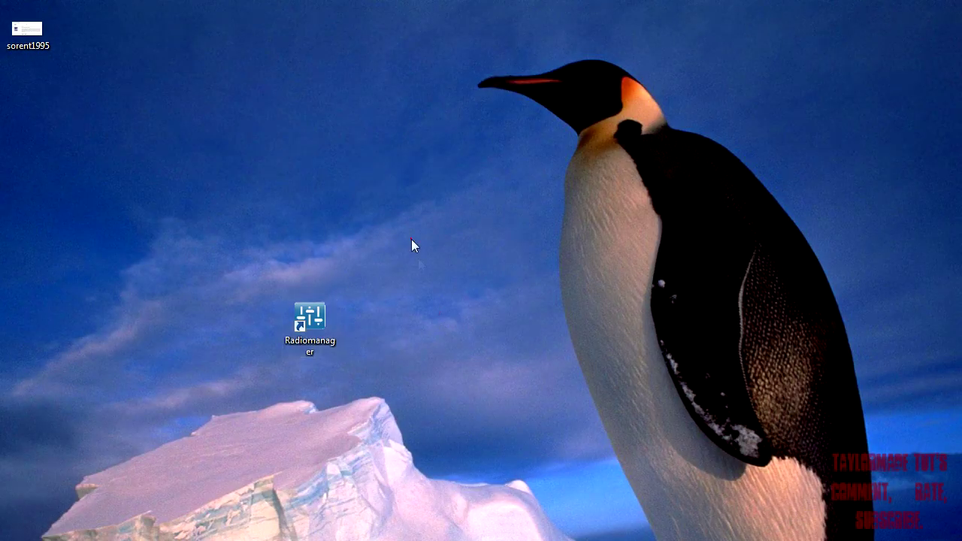
pyautogui.rightClick(323, 311)
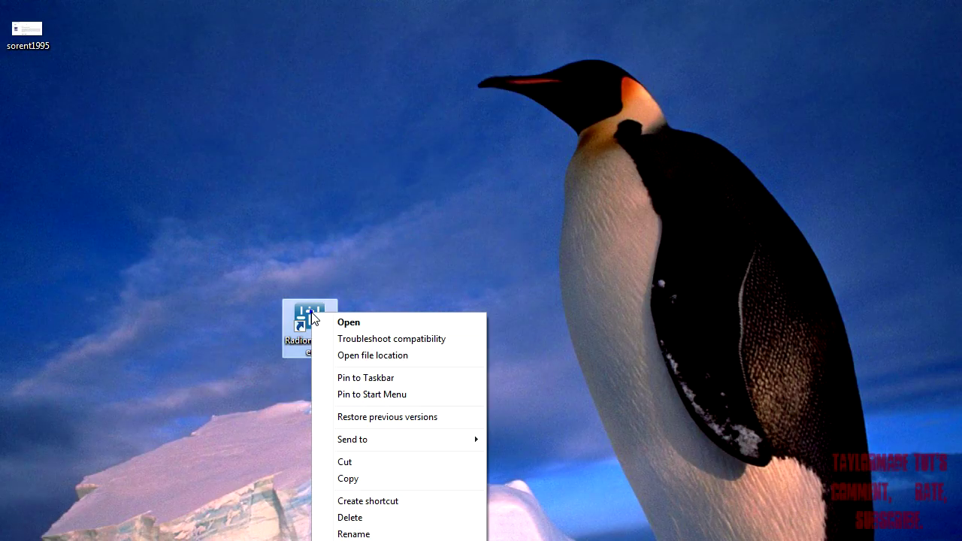
pyautogui.click(269, 331)
pyautogui.doubleClick(309, 320)
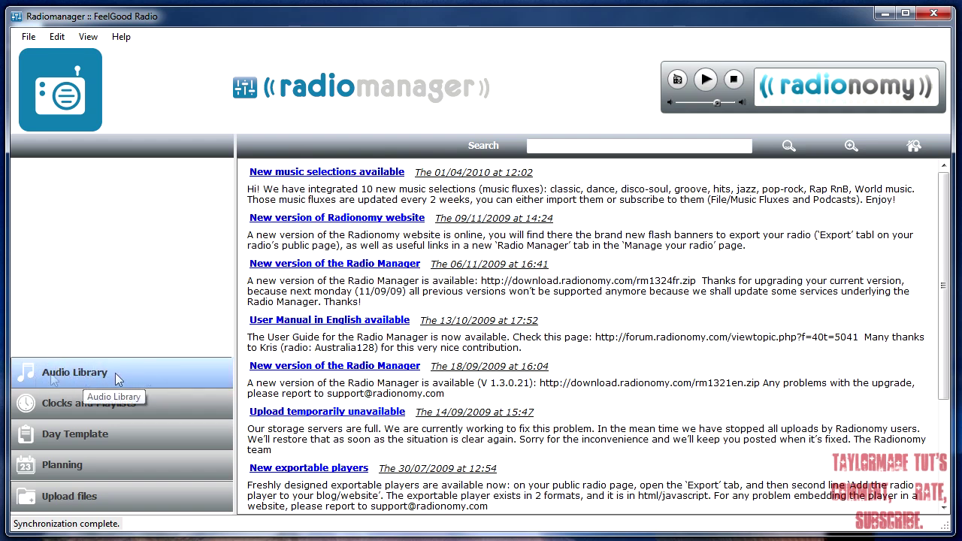
# In the Audio Library, run an advanced search for the title "Thriller" in Radionomy's library only, and select Michael Jackson's Thriller Megamix.
pyautogui.click(70, 371)
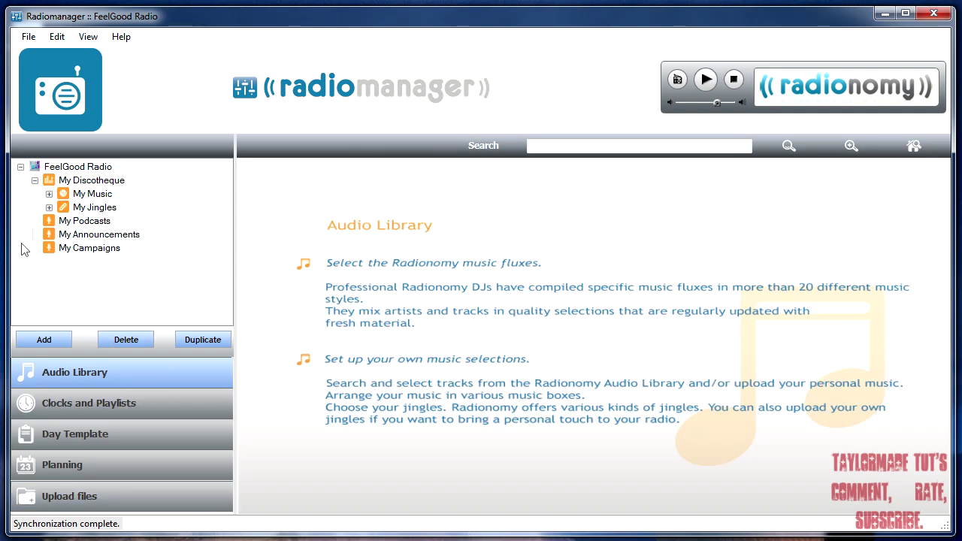
pyautogui.click(852, 149)
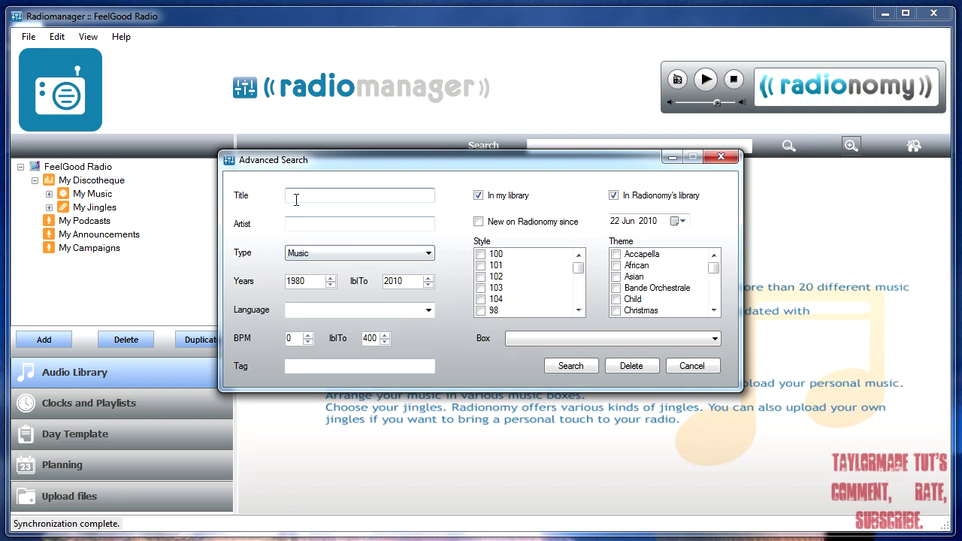
pyautogui.click(510, 197)
pyautogui.click(614, 196)
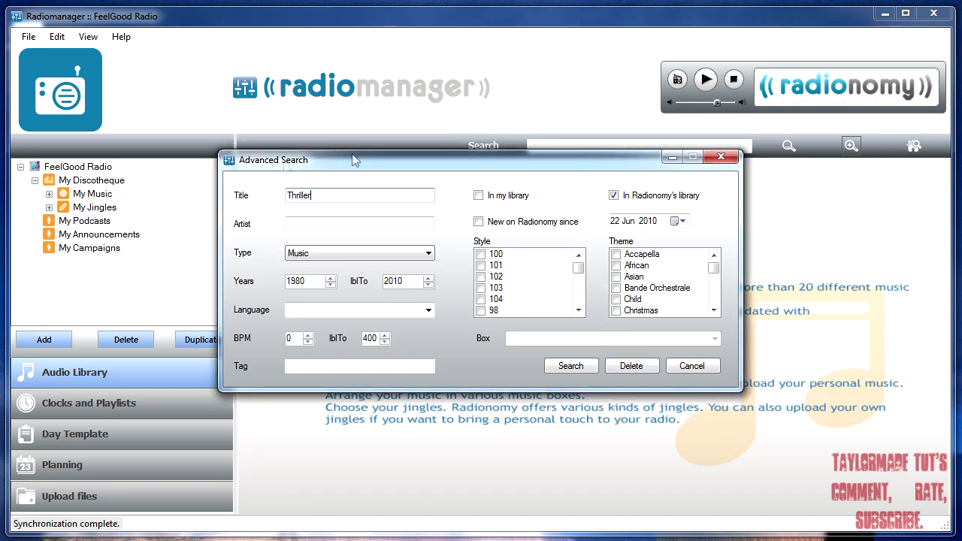
pyautogui.click(571, 367)
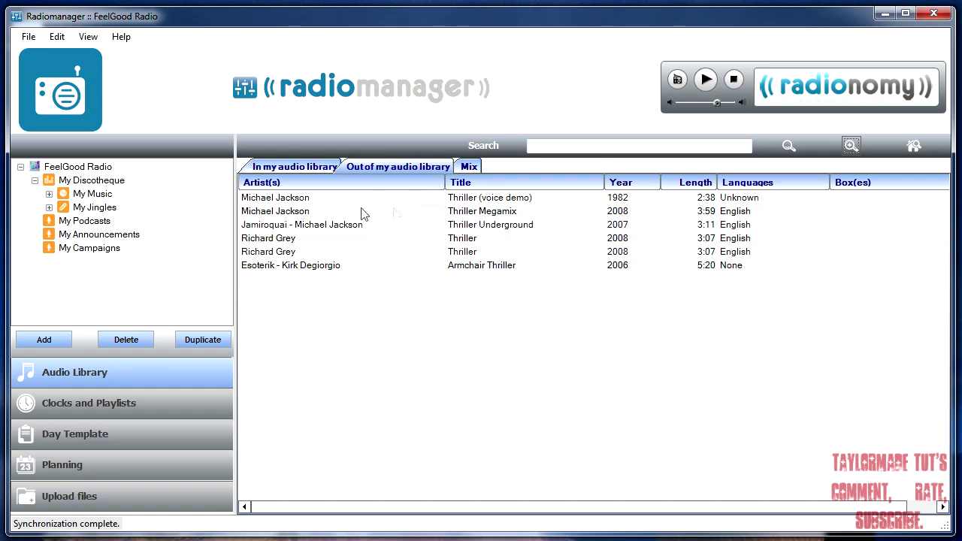
pyautogui.click(283, 212)
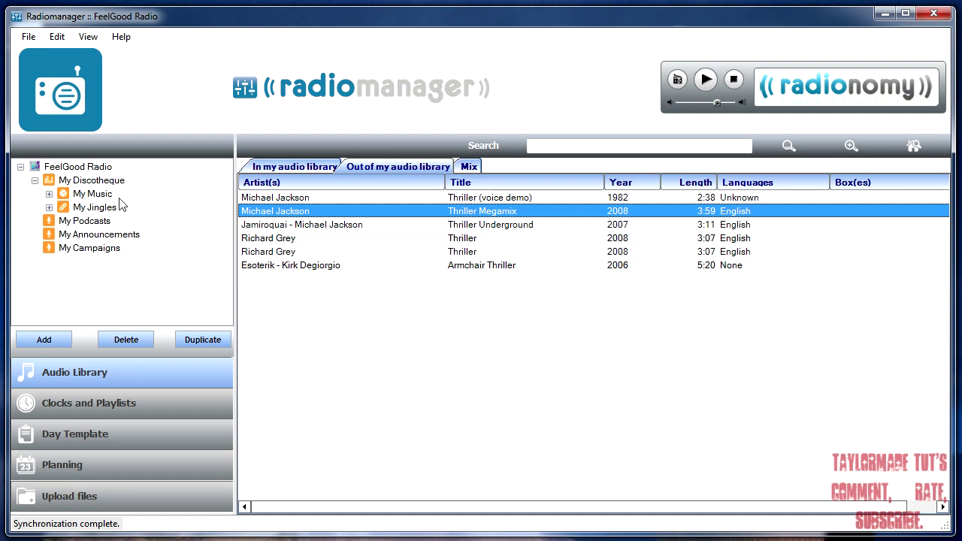
# Create a new music box named "Michael Jackson" under My Music.
pyautogui.click(48, 195)
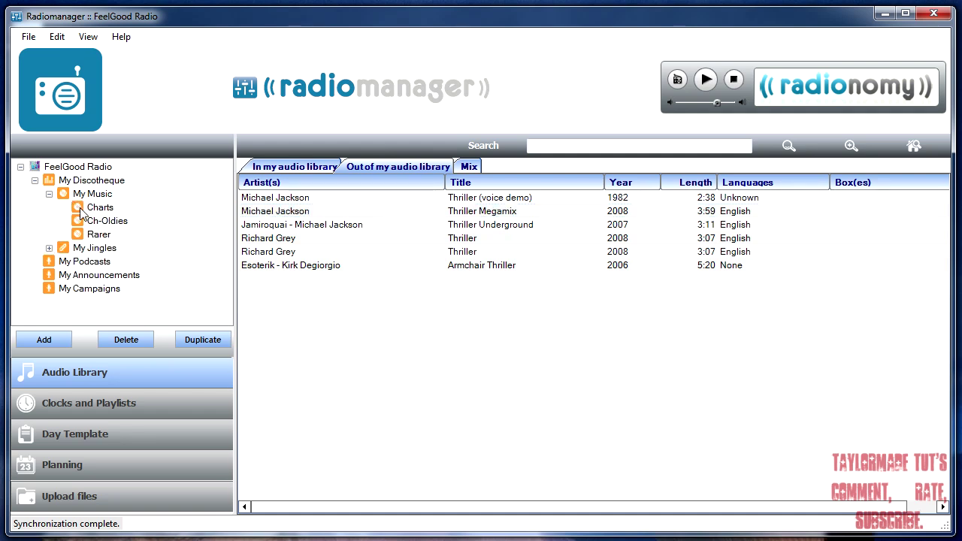
pyautogui.rightClick(75, 195)
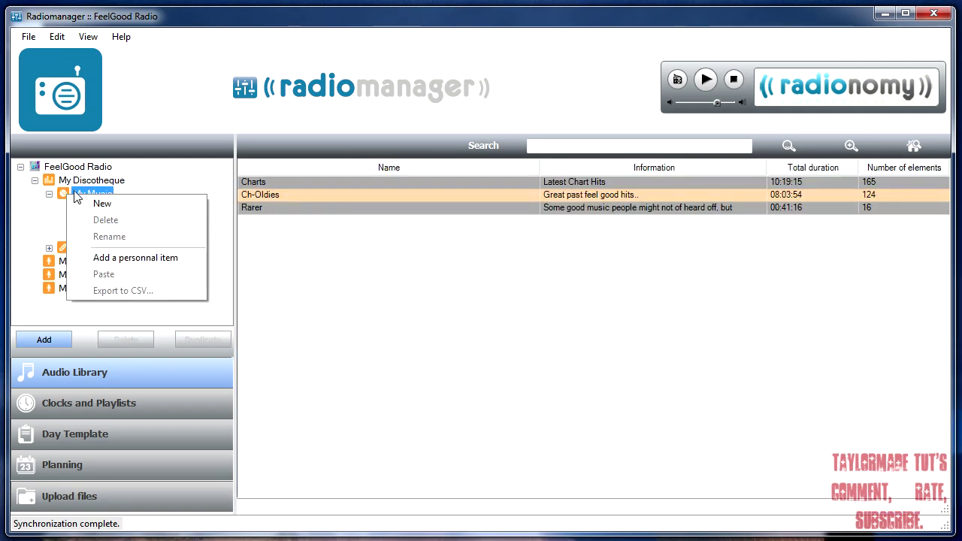
pyautogui.rightClick(67, 191)
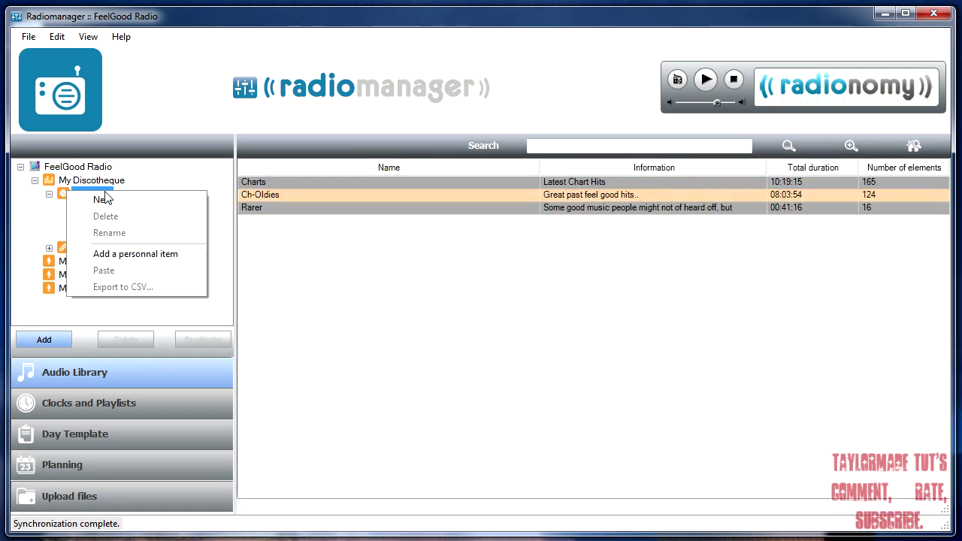
pyautogui.click(104, 199)
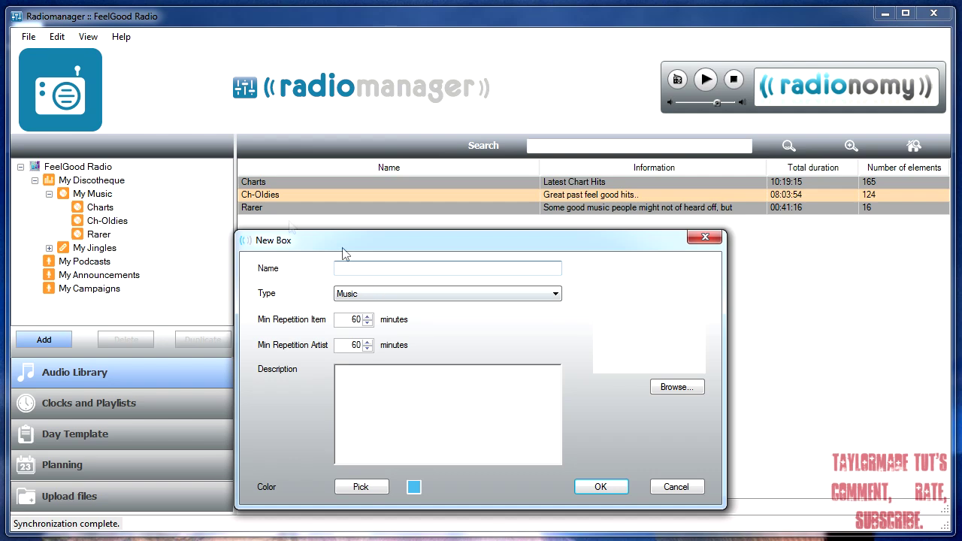
pyautogui.click(374, 269)
pyautogui.write('Michael Jackson')
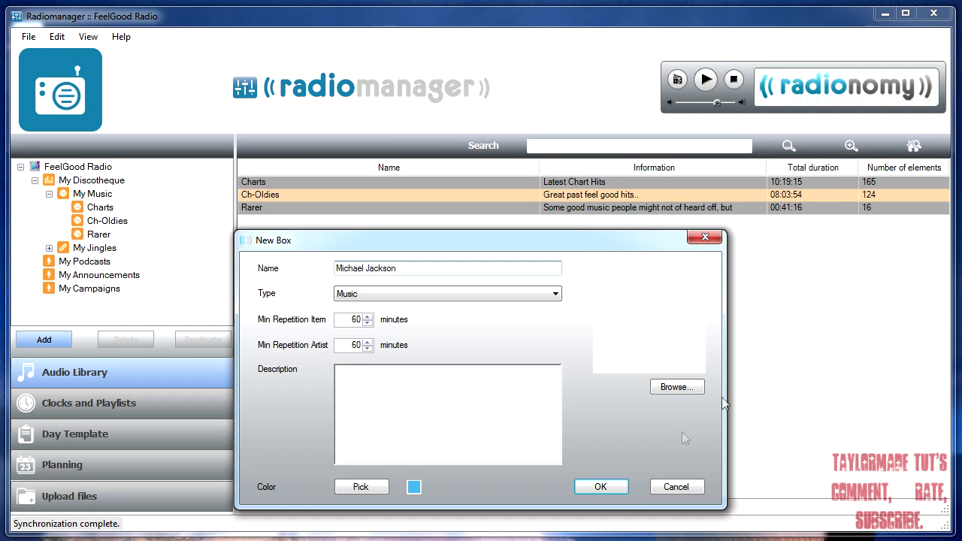
pyautogui.click(600, 488)
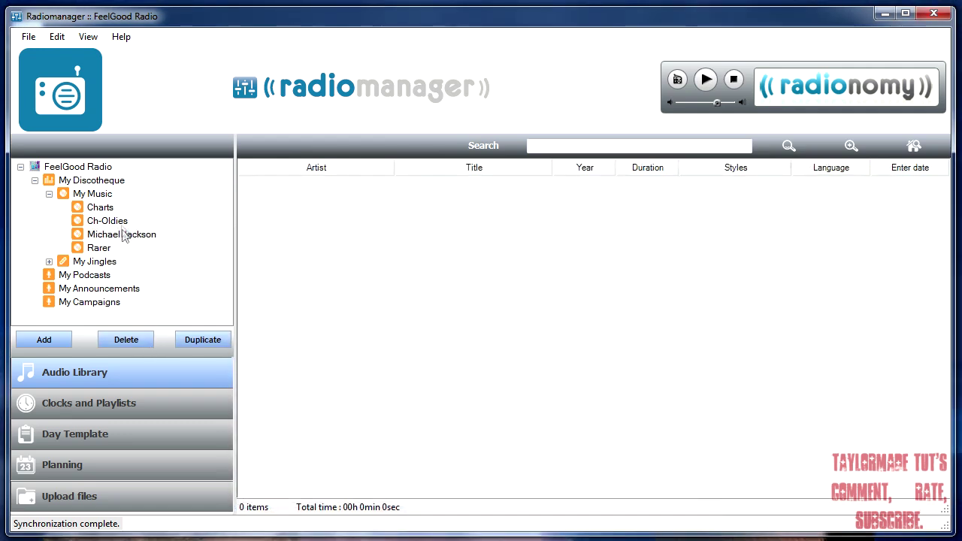
# Run an advanced search for "Thriller" outside the own library and add Michael Jackson's Thriller Megamix to the Michael Jackson box.
pyautogui.click(851, 145)
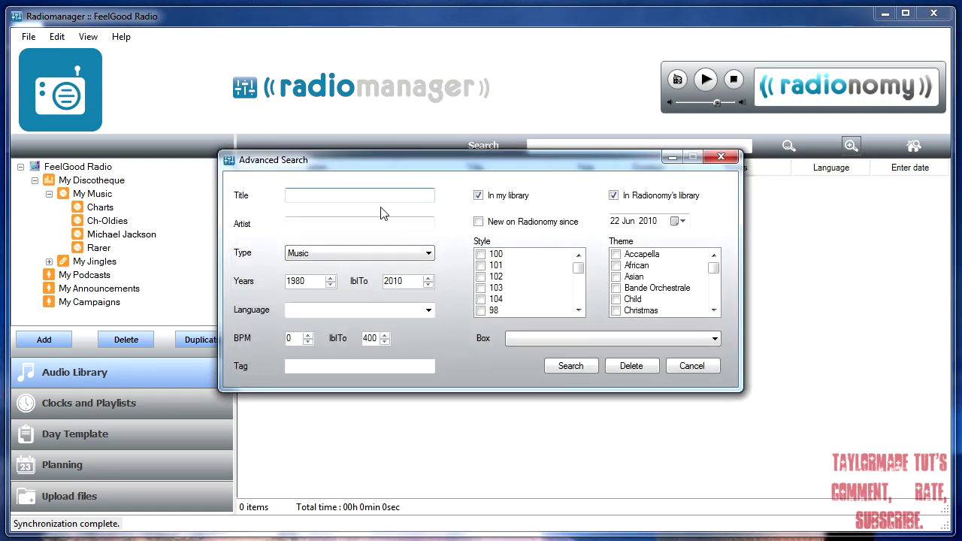
pyautogui.click(494, 198)
pyautogui.write('Thriller')
pyautogui.click(571, 365)
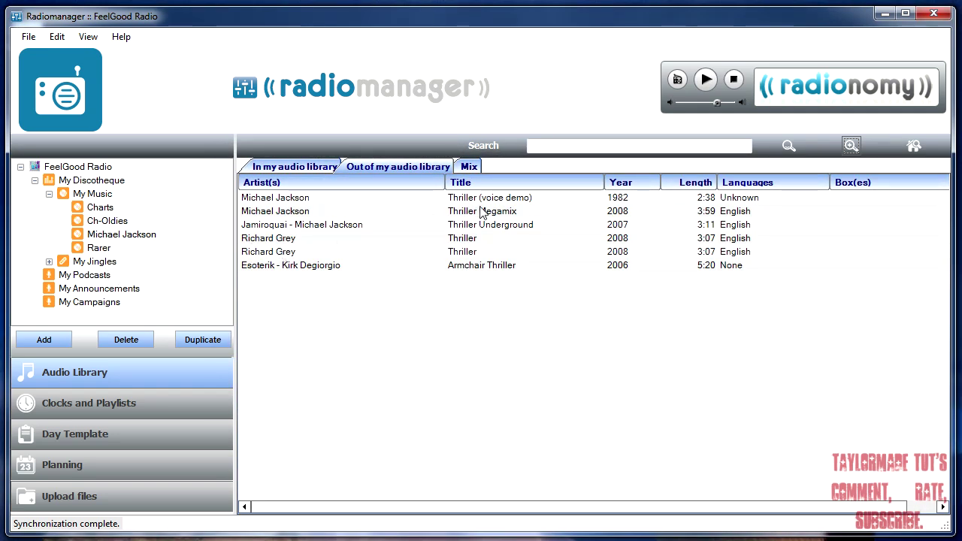
pyautogui.click(481, 213)
pyautogui.moveTo(481, 212); pyautogui.dragTo(141, 241)
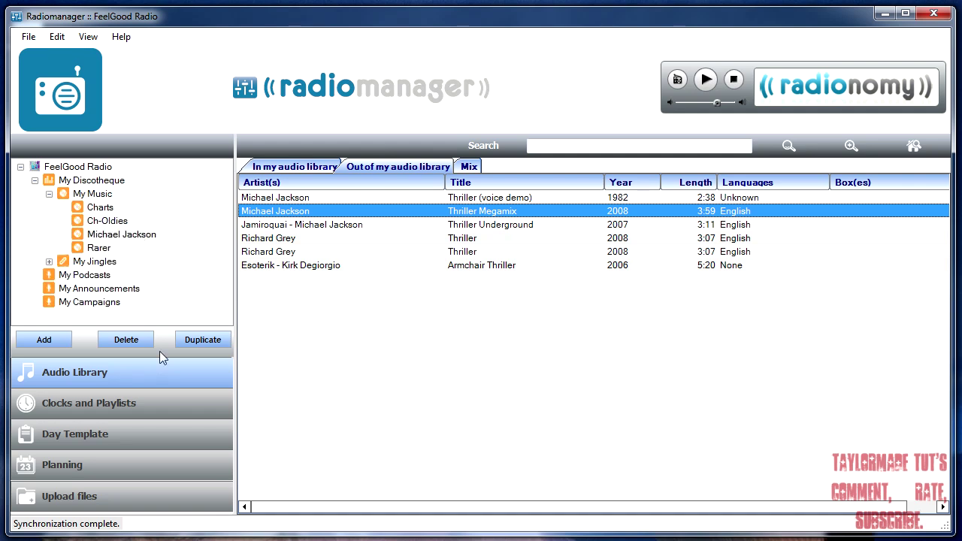
# Open the Michael Jackson box under My Music to check its tracks.
pyautogui.click(123, 236)
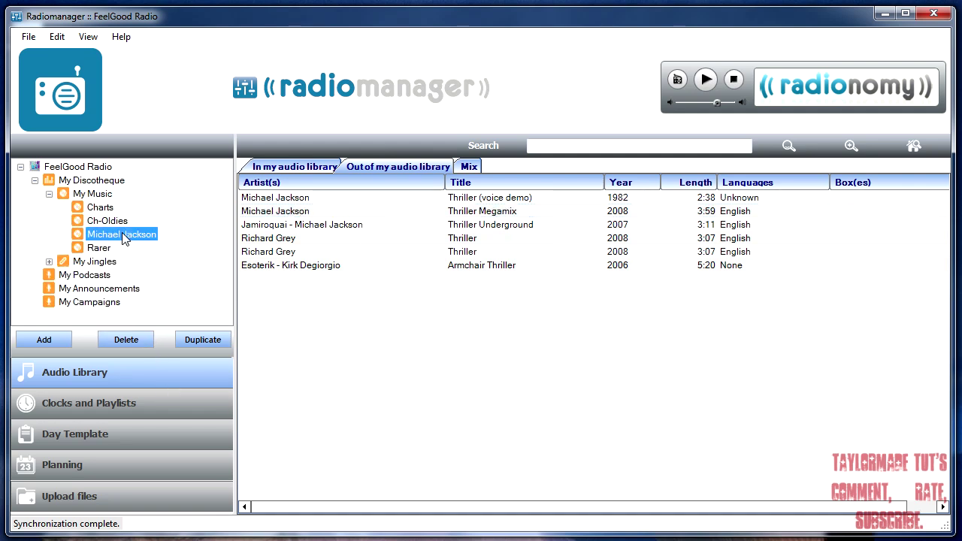
pyautogui.click(98, 225)
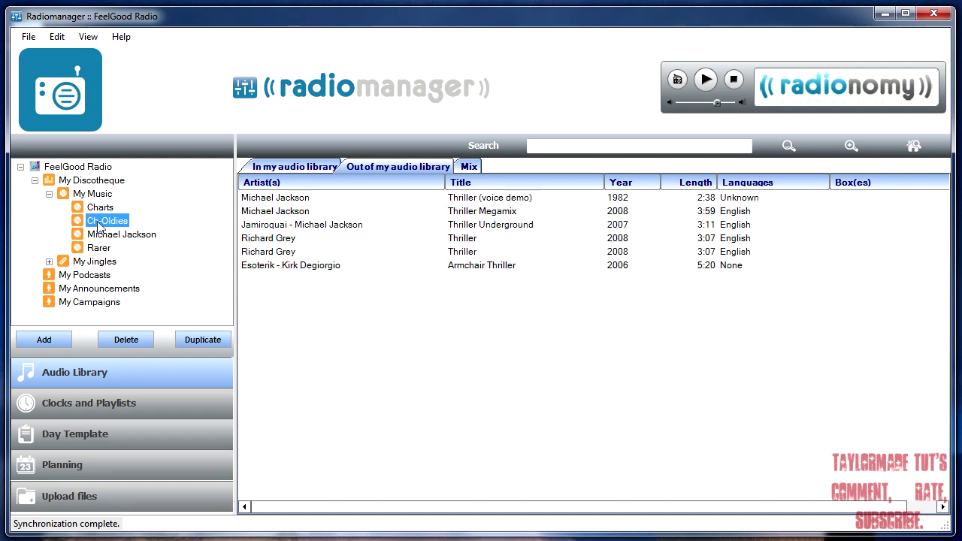
pyautogui.click(112, 234)
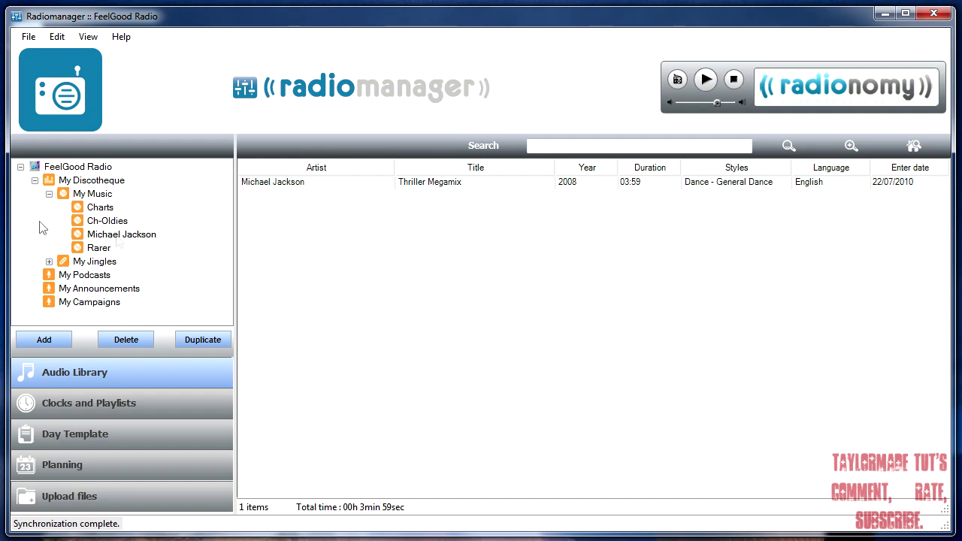
# Delete the Michael Jackson box from My Music.
pyautogui.rightClick(103, 234)
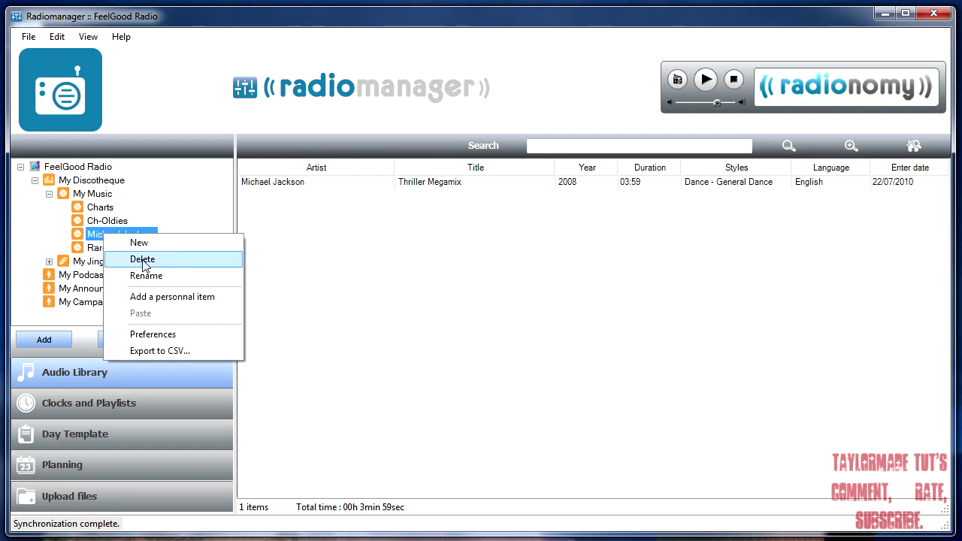
pyautogui.click(142, 260)
pyautogui.click(487, 434)
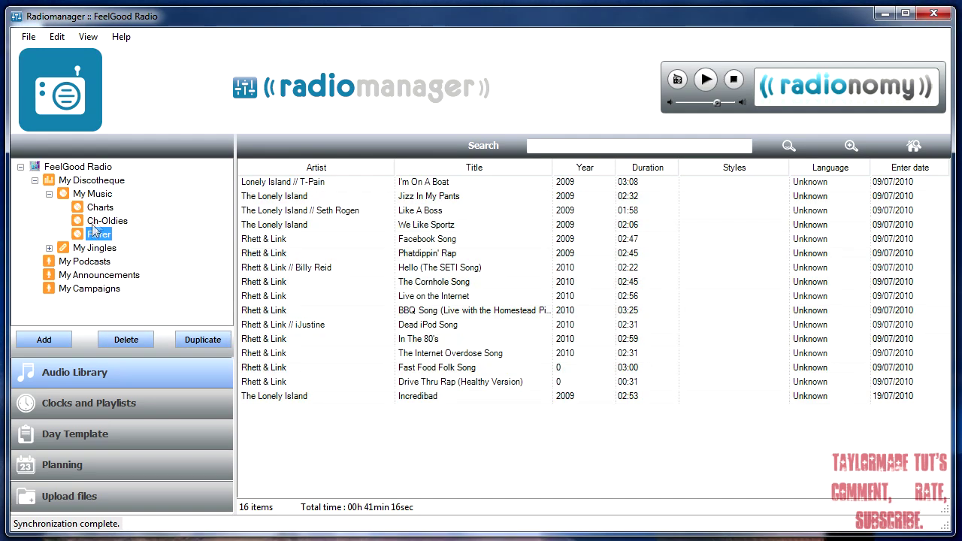
# In Clocks and Playlists, examine clock 1's sequence and the pie chart shares of its boxes, with the library's My Music boxes expanded.
pyautogui.click(97, 403)
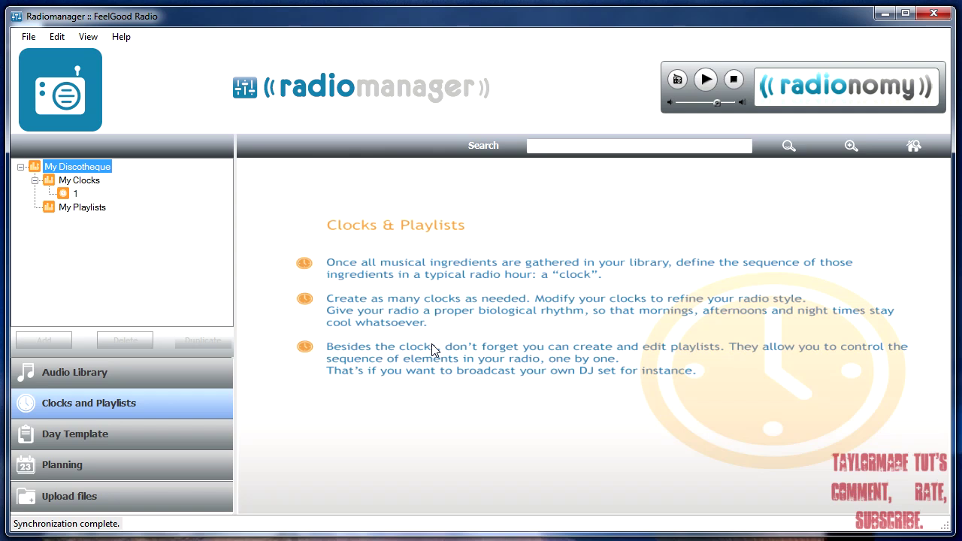
pyautogui.click(121, 405)
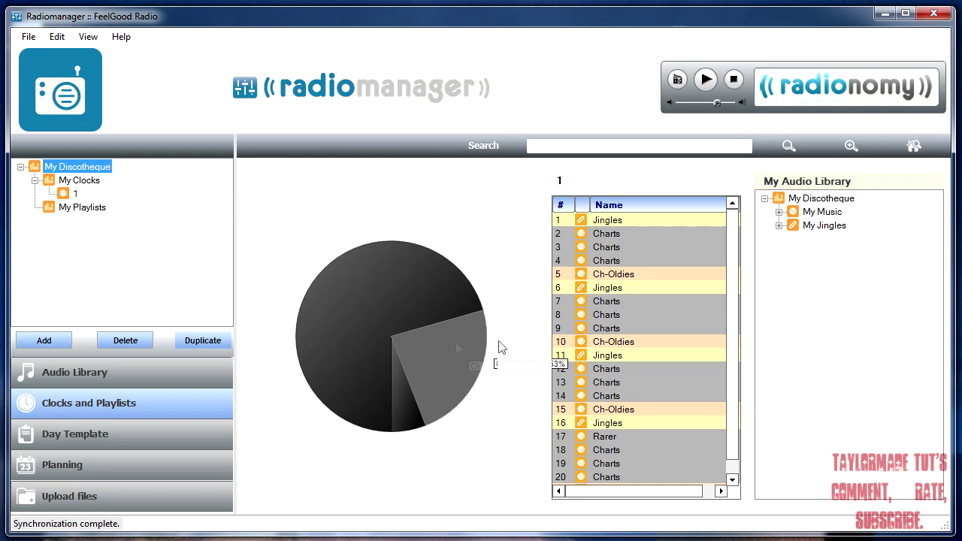
pyautogui.click(780, 212)
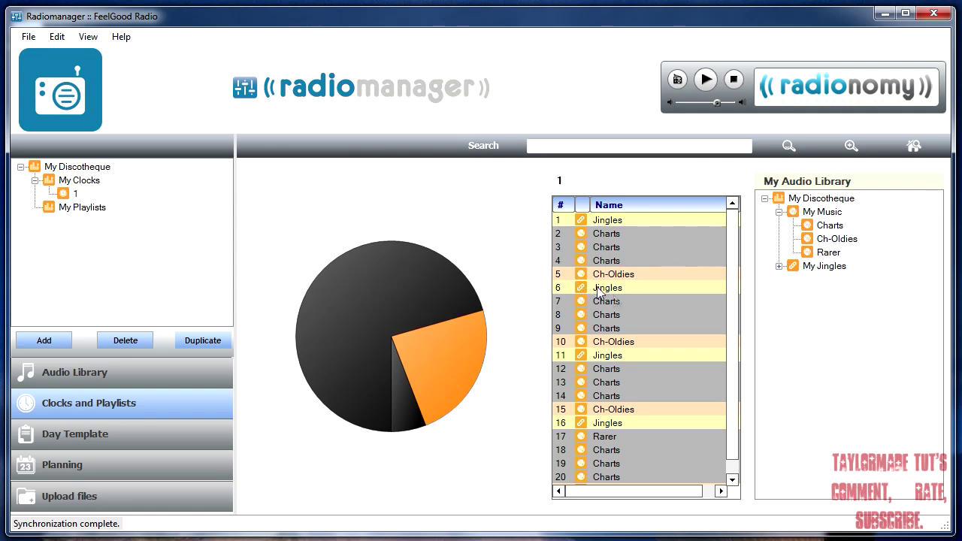
pyautogui.scroll(-1, 737, 245)
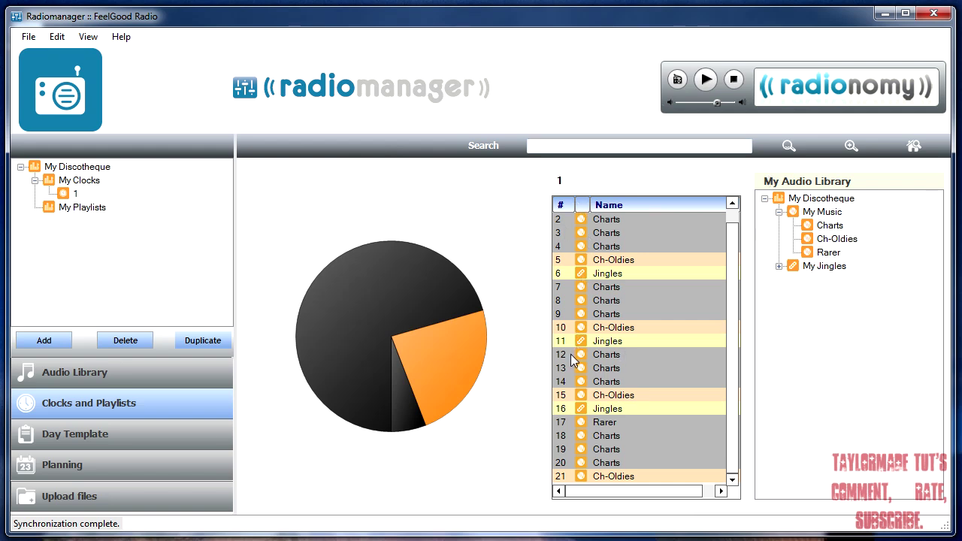
pyautogui.moveTo(446, 361)
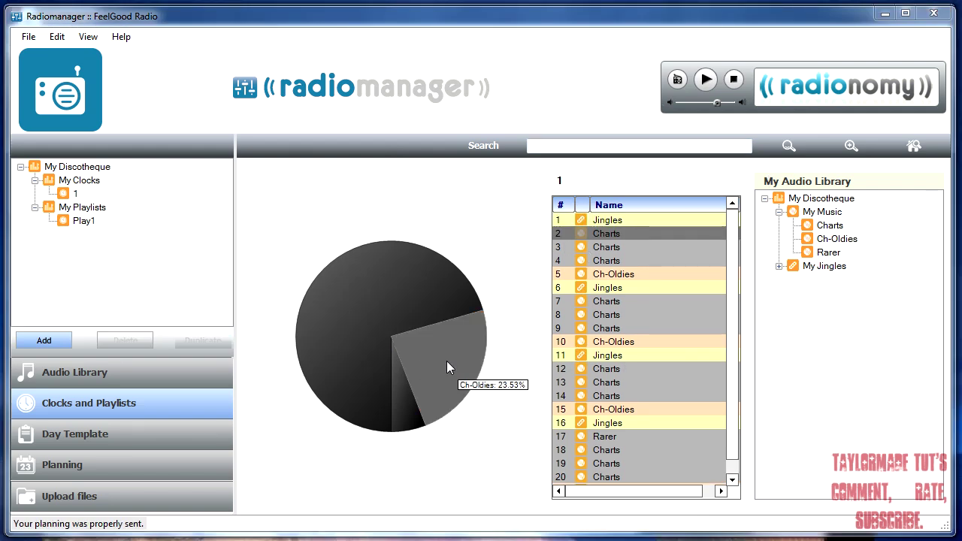